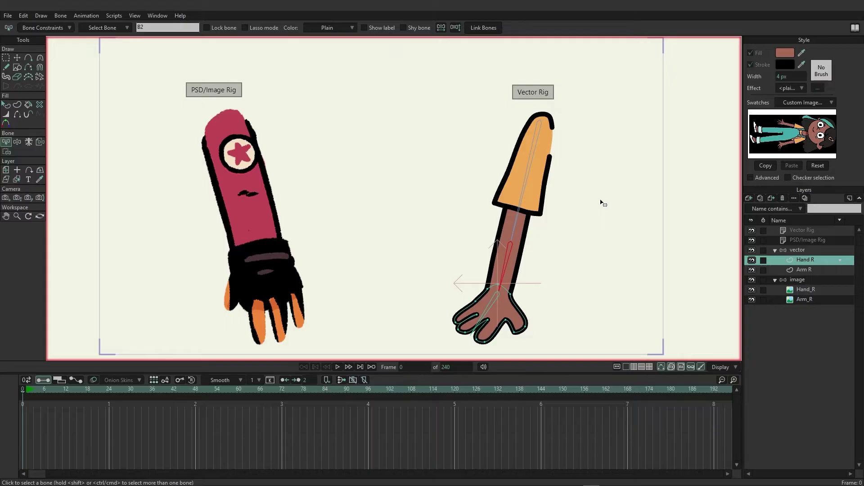
# On the vector bone layer, bend the arm at the elbow with Manipulate Bones, raising the hand.
pyautogui.click(798, 248)
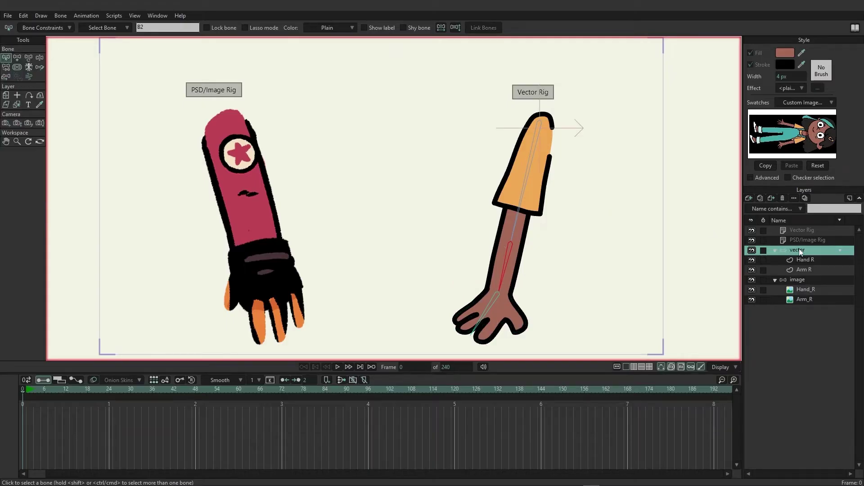
pyautogui.click(40, 57)
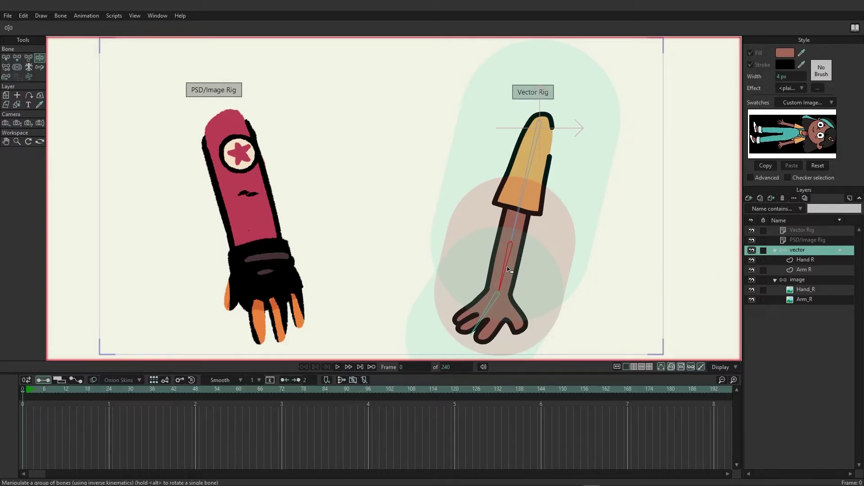
pyautogui.moveTo(507, 269); pyautogui.dragTo(512, 337)
pyautogui.click(804, 280)
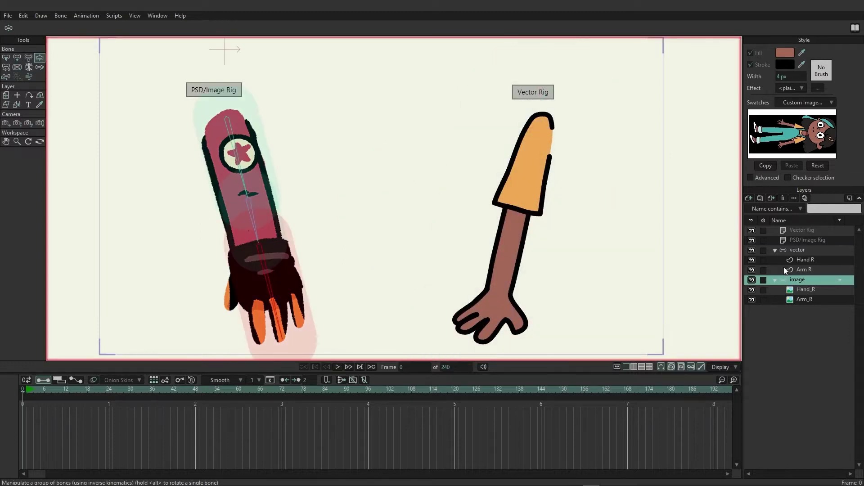
pyautogui.moveTo(304, 238); pyautogui.dragTo(191, 325)
pyautogui.moveTo(238, 342); pyautogui.dragTo(386, 234)
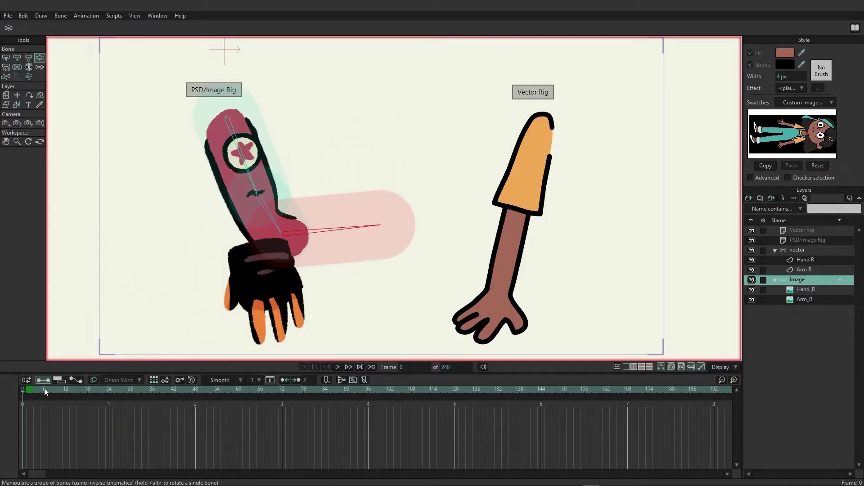
pyautogui.moveTo(43, 391); pyautogui.dragTo(15, 392)
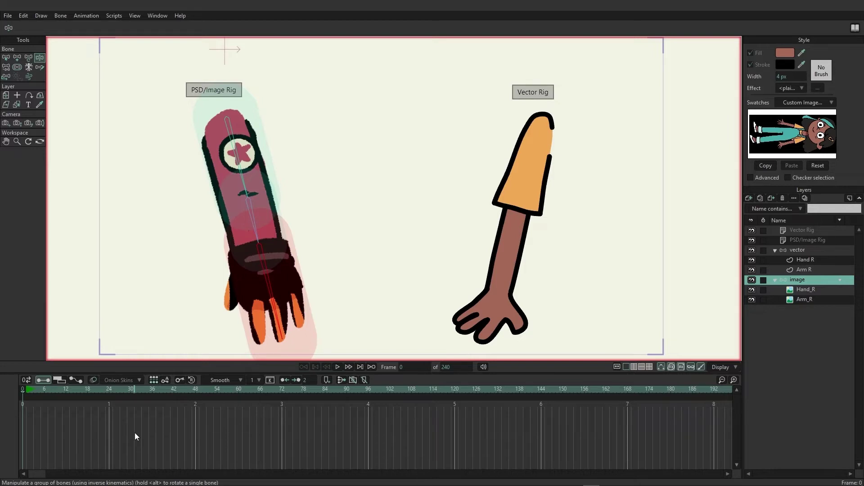
# Select the vector Hand R layer and pick hand bone B3 for it.
pyautogui.click(806, 261)
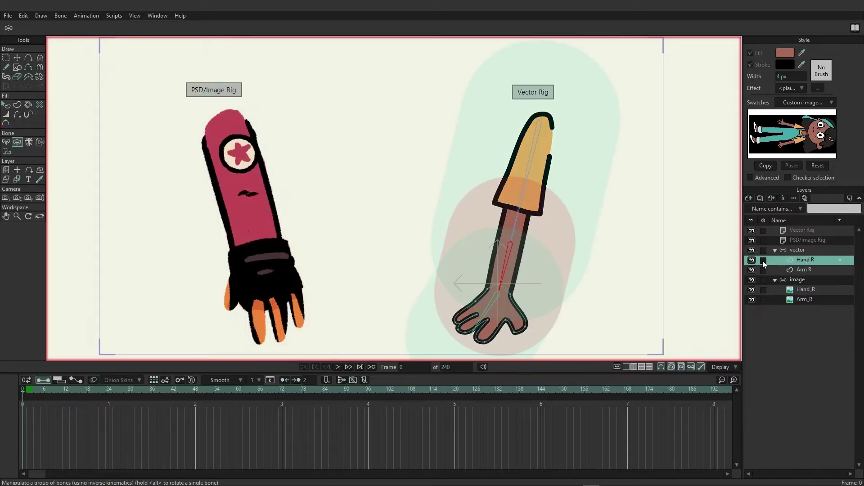
pyautogui.moveTo(642, 260); pyautogui.dragTo(560, 249)
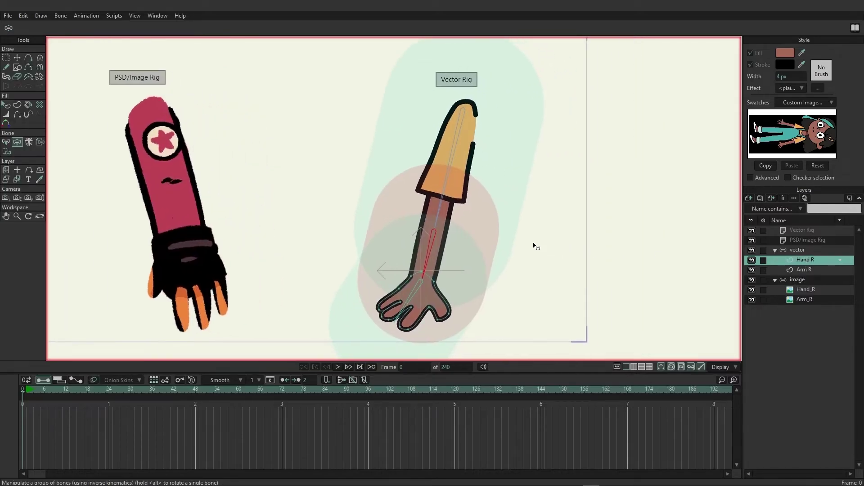
pyautogui.click(6, 143)
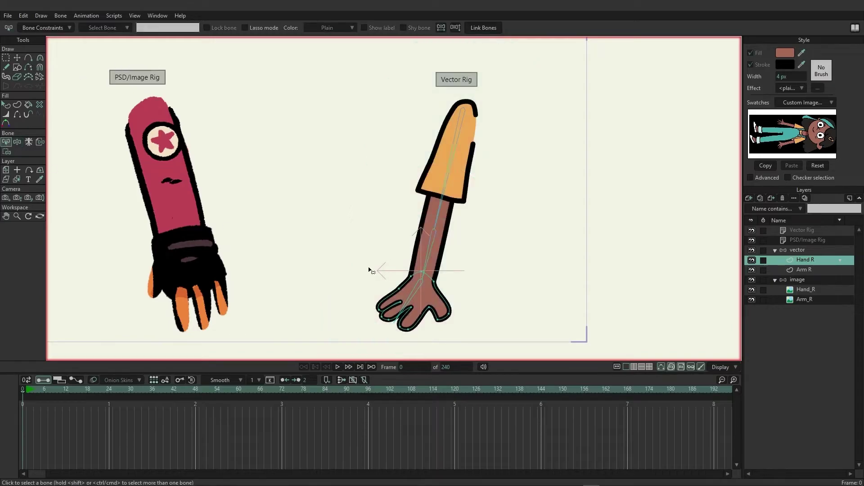
pyautogui.click(418, 292)
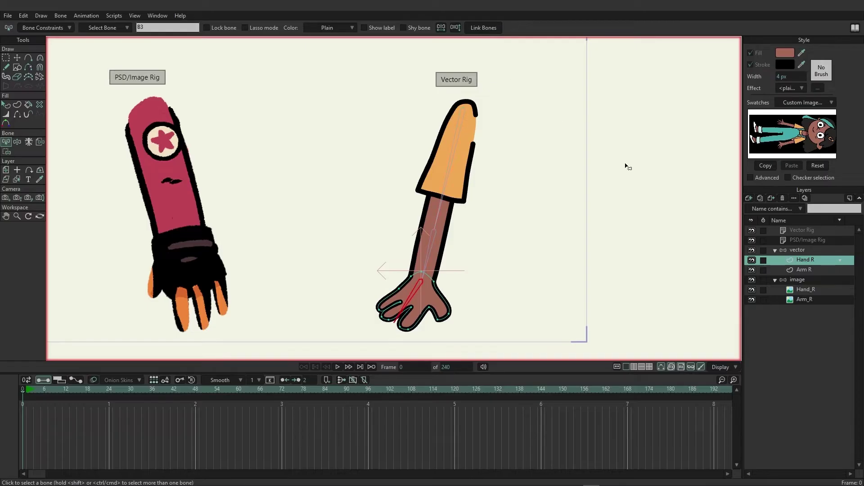
# Link the vector Arm R layer to upper-arm bone B1.
pyautogui.click(805, 270)
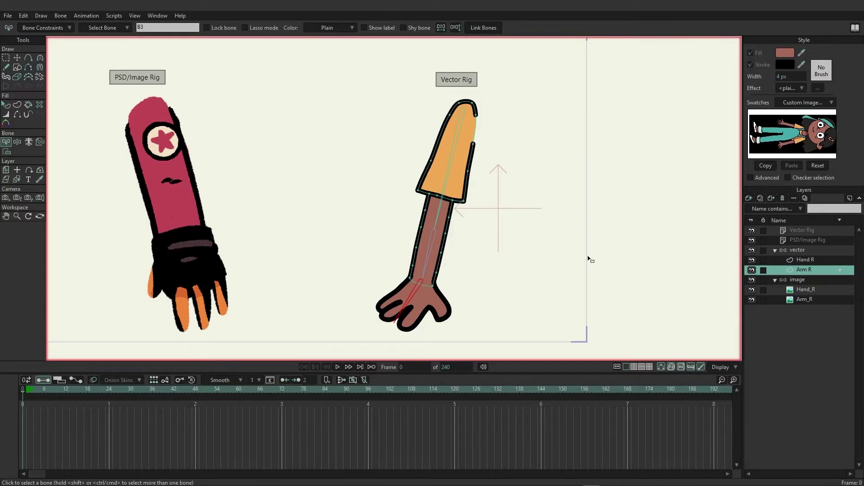
pyautogui.click(455, 146)
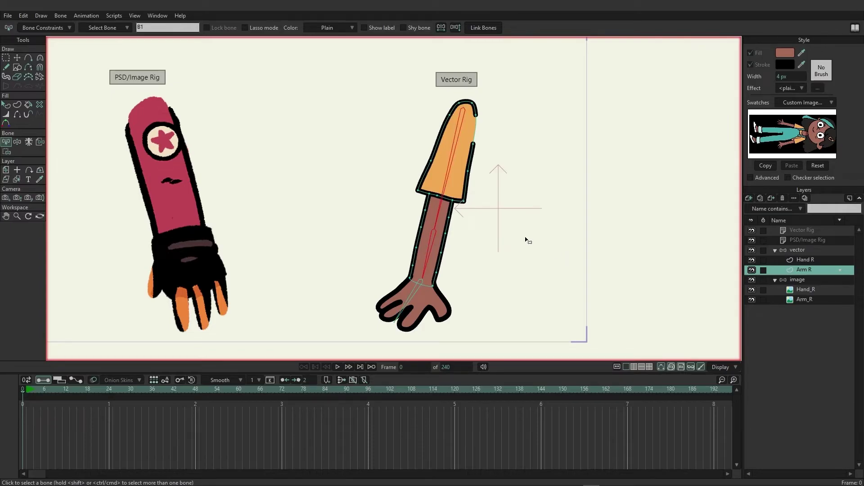
pyautogui.click(483, 28)
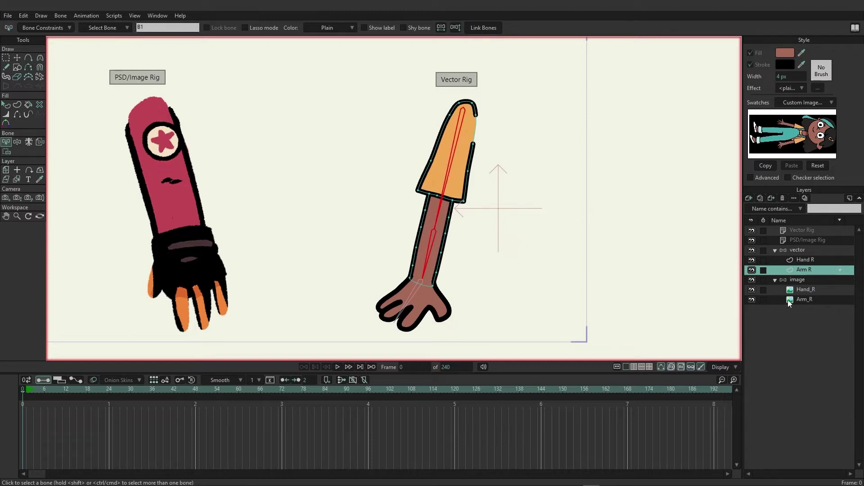
pyautogui.click(811, 291)
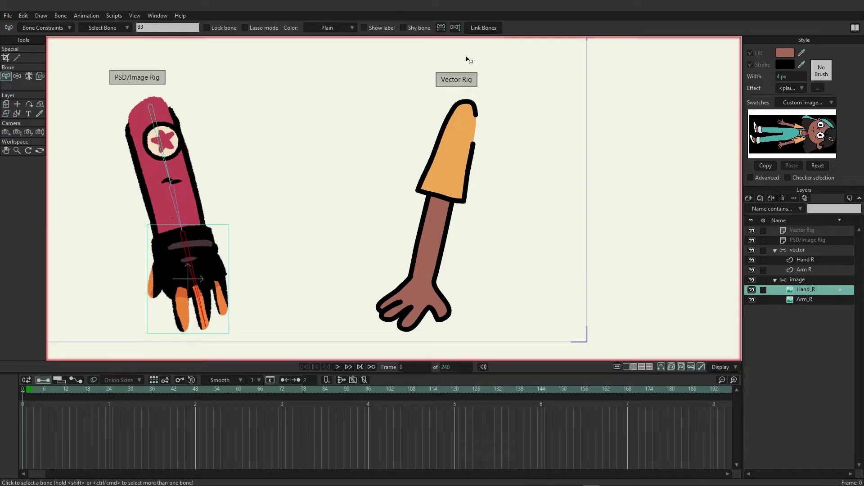
# Link the image Hand_R layer to bone B3, then the Arm_R layer to bone B1.
pyautogui.click(485, 28)
pyautogui.click(811, 299)
pyautogui.moveTo(269, 200); pyautogui.dragTo(176, 125)
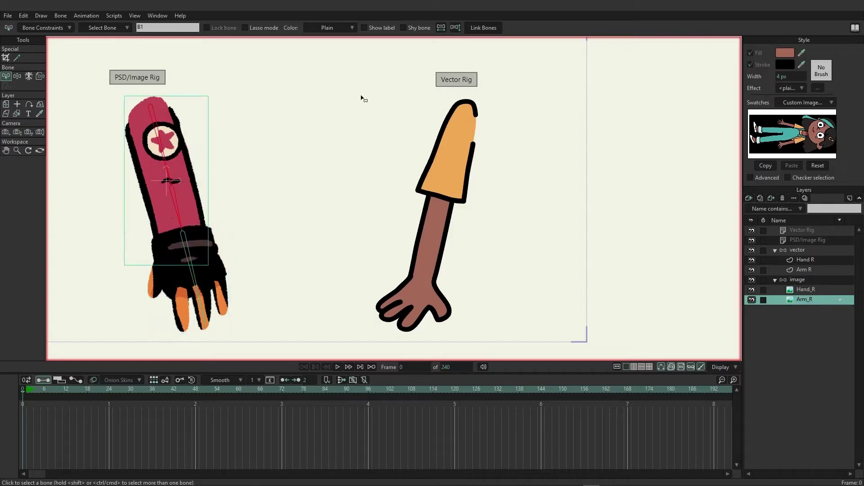
pyautogui.click(484, 28)
# Test-bend the vector arm at the elbow, posing the hand up and left.
pyautogui.click(798, 251)
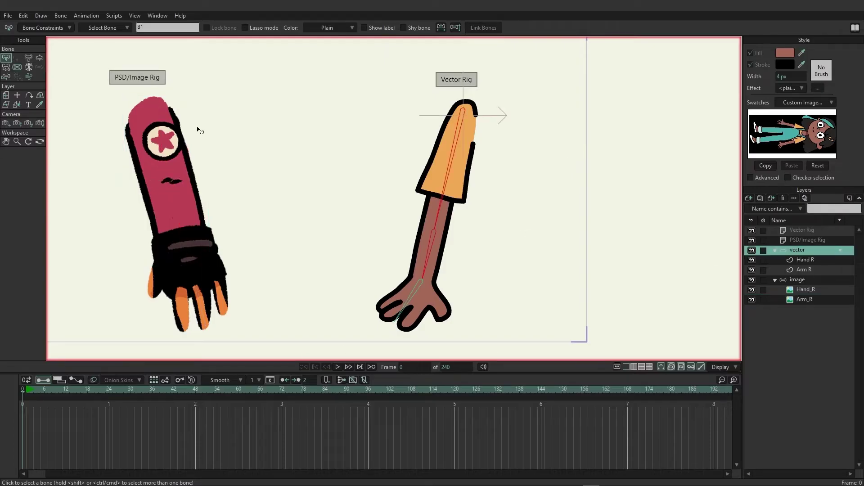
pyautogui.click(40, 59)
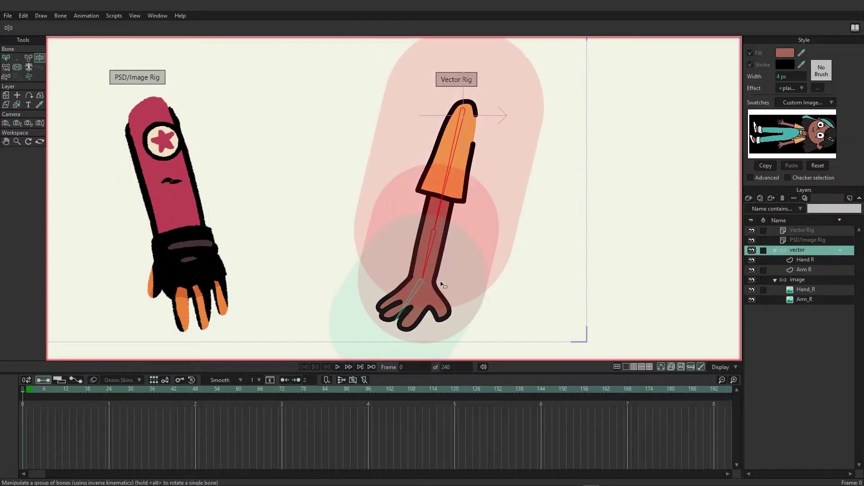
pyautogui.moveTo(413, 292); pyautogui.dragTo(411, 450)
pyautogui.moveTo(458, 251); pyautogui.dragTo(508, 357)
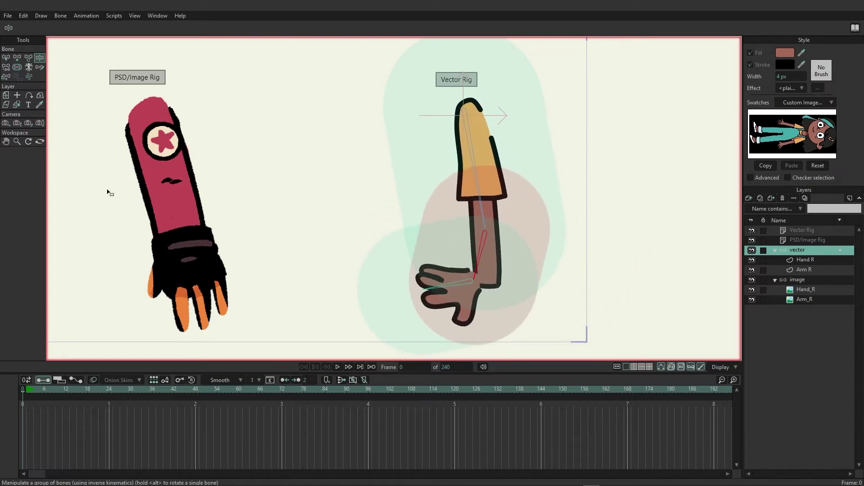
# Shrink the upper and lower arm bones' strength to about 0.28, then re-bend the arm rightward.
pyautogui.click(18, 67)
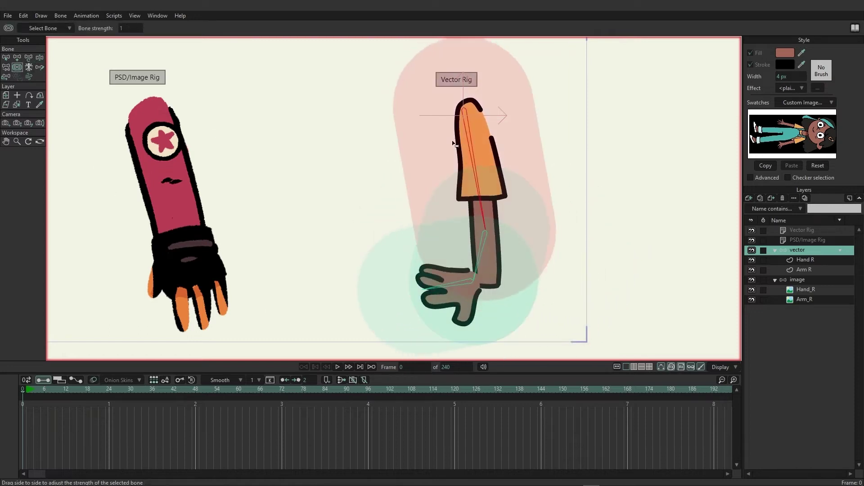
pyautogui.moveTo(451, 139); pyautogui.dragTo(421, 150)
pyautogui.moveTo(469, 239); pyautogui.dragTo(394, 299)
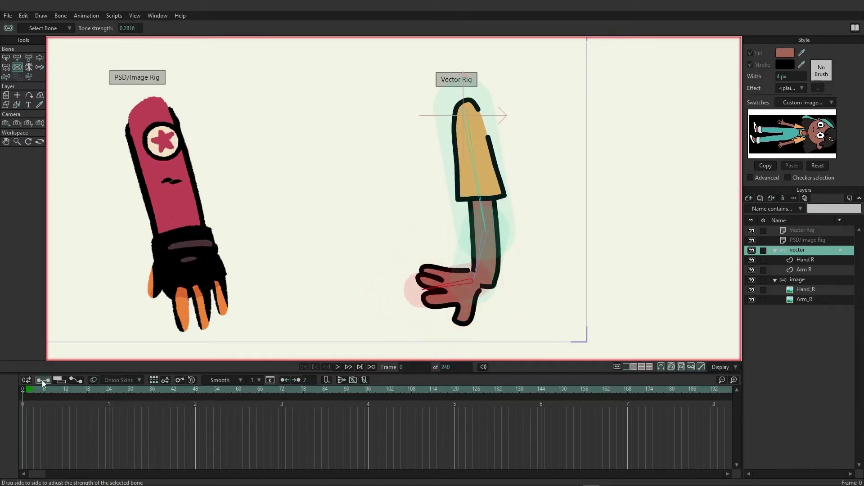
pyautogui.click(40, 57)
pyautogui.moveTo(448, 288); pyautogui.dragTo(551, 295)
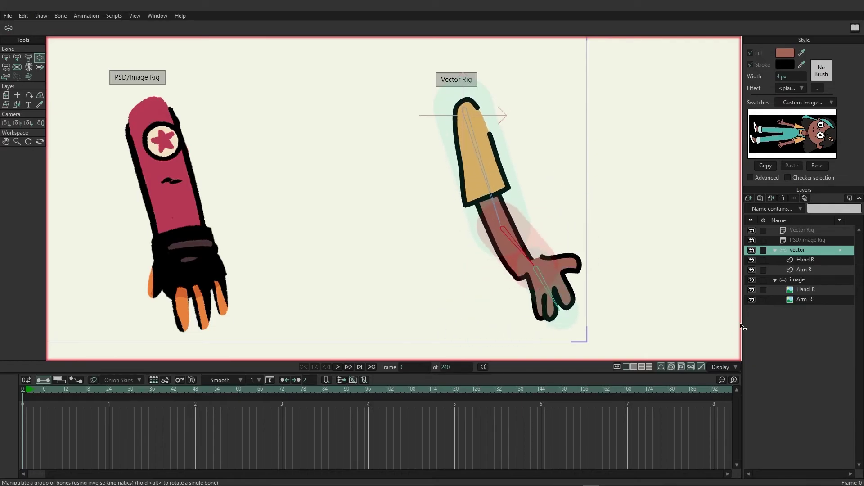
# Test-bend the image arm at the elbow with its bones.
pyautogui.click(802, 280)
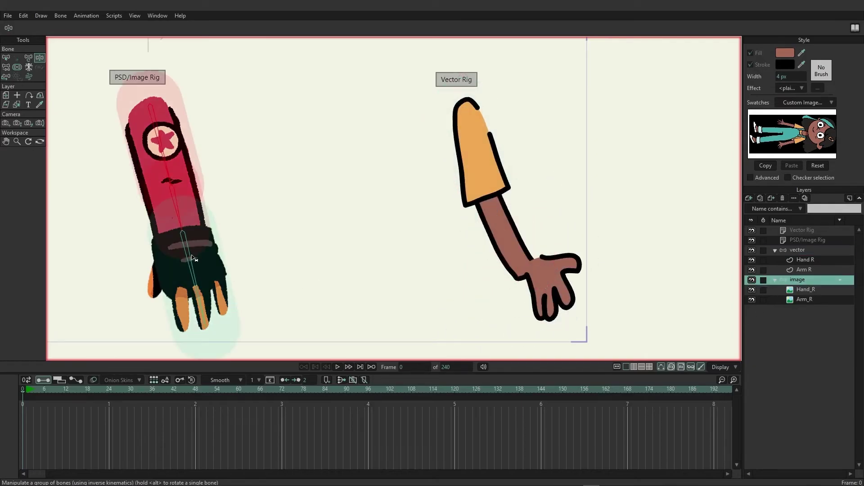
pyautogui.moveTo(194, 257); pyautogui.dragTo(285, 221)
pyautogui.moveTo(199, 191); pyautogui.dragTo(190, 232)
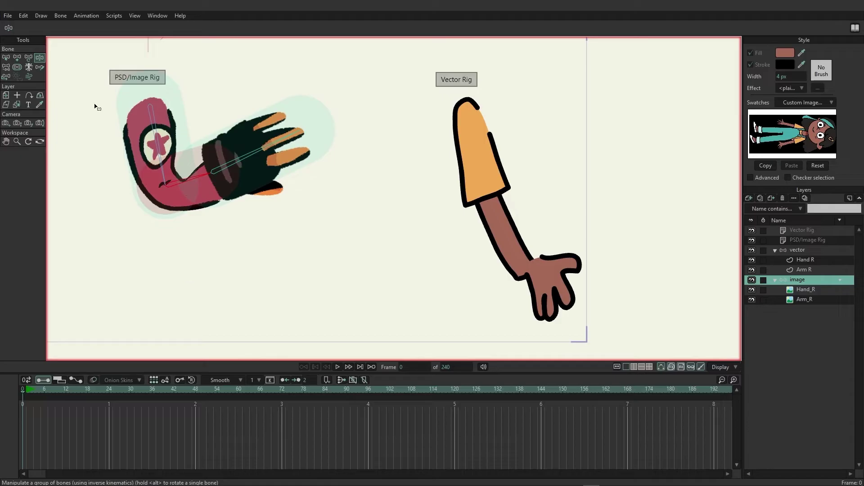
# Resize the image rig's upper-arm bone strength region and check the hand bone's strength.
pyautogui.click(18, 67)
pyautogui.click(150, 152)
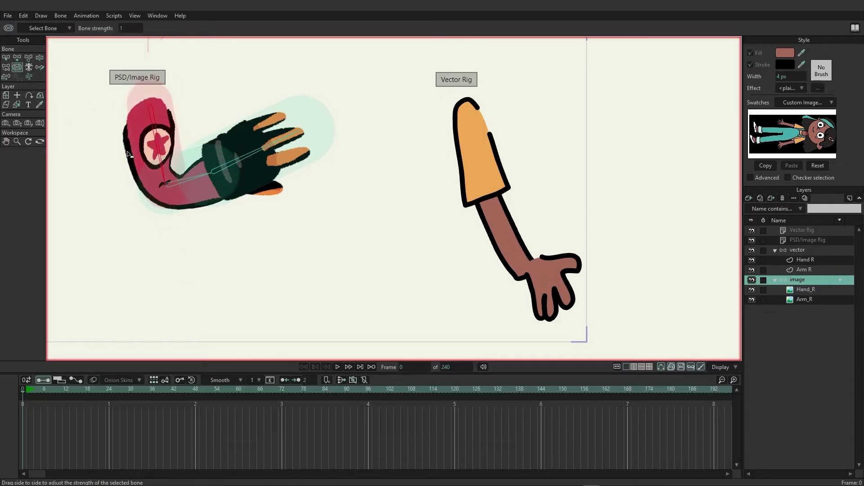
pyautogui.moveTo(127, 155); pyautogui.dragTo(270, 168)
pyautogui.click(209, 185)
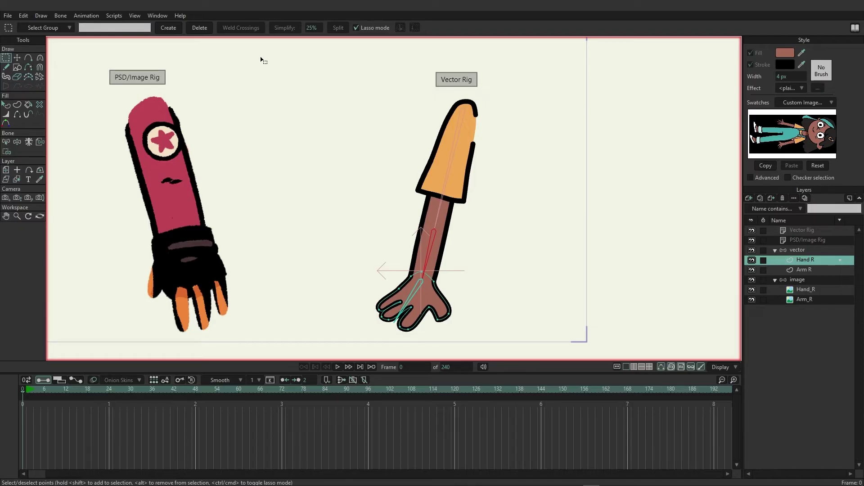
# Bind the lassoed vector hand points to the hand bone with Bind Points.
pyautogui.click(6, 152)
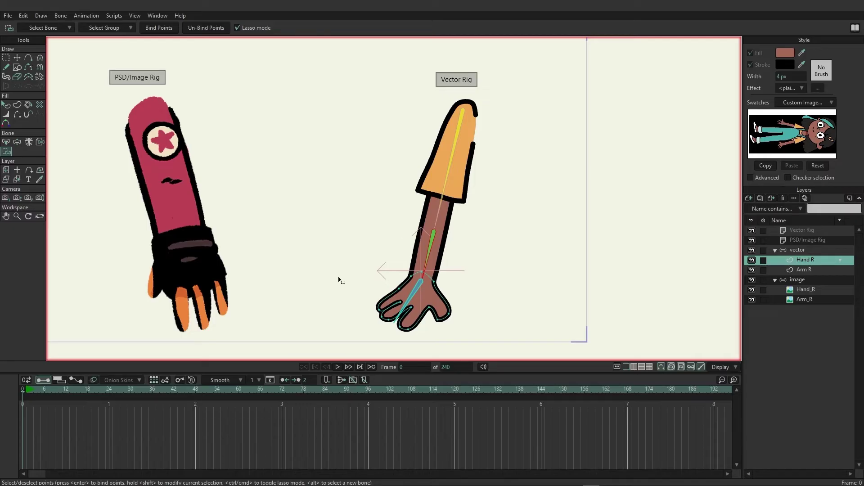
pyautogui.keyDown('alt'); pyautogui.click(417, 293); pyautogui.keyUp('alt')
pyautogui.moveTo(363, 269)
pyautogui.mouseDown()
pyautogui.moveTo(394, 284)
pyautogui.moveTo(344, 289)
pyautogui.moveTo(398, 340)
pyautogui.moveTo(494, 285)
pyautogui.moveTo(356, 277)
pyautogui.moveTo(352, 319)
pyautogui.moveTo(429, 347)
pyautogui.moveTo(470, 300)
pyautogui.moveTo(413, 265)
pyautogui.moveTo(361, 281)
pyautogui.mouseUp()
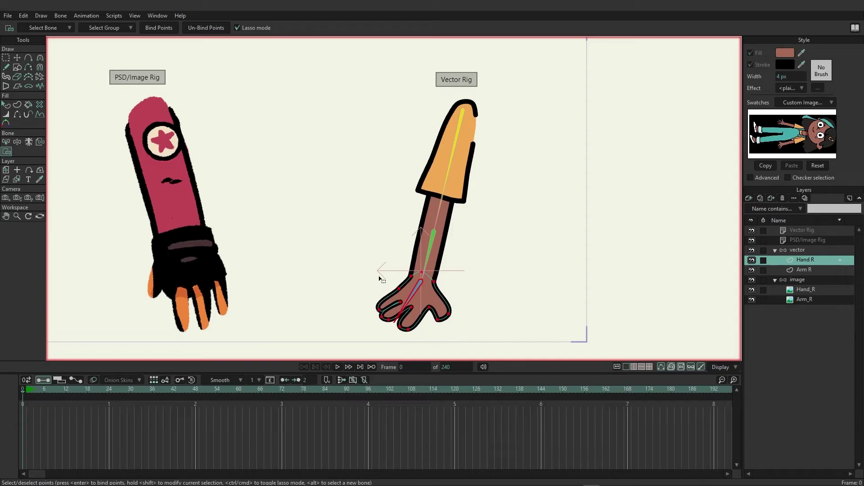
pyautogui.click(157, 33)
# On Arm R, bind the upper arm's points to the upper bone.
pyautogui.click(805, 269)
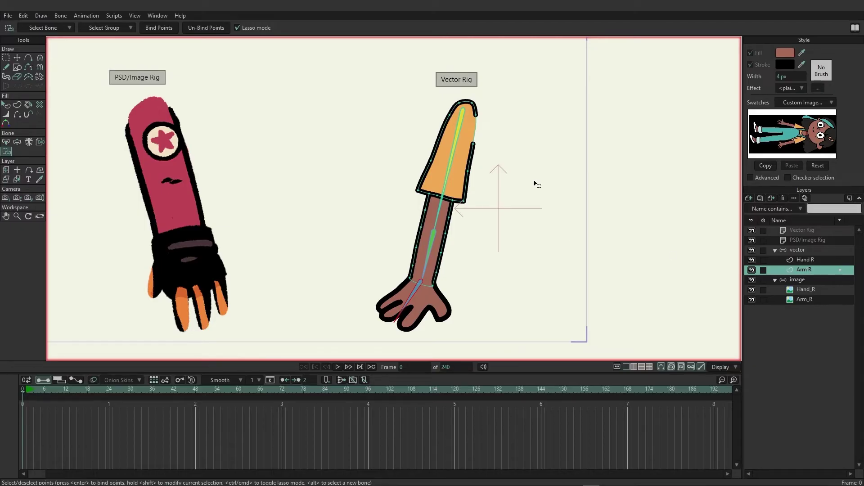
pyautogui.keyDown('alt'); pyautogui.click(460, 137); pyautogui.keyUp('alt')
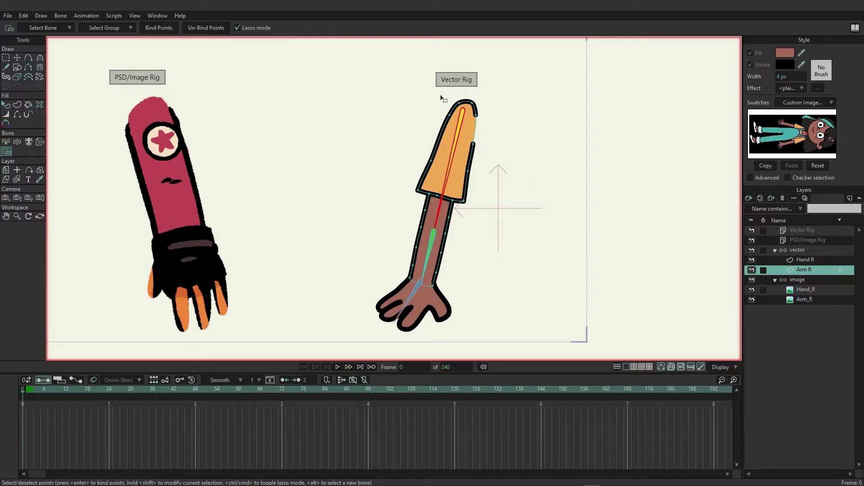
pyautogui.moveTo(441, 96)
pyautogui.mouseDown()
pyautogui.moveTo(404, 165)
pyautogui.moveTo(402, 209)
pyautogui.moveTo(431, 227)
pyautogui.moveTo(468, 230)
pyautogui.moveTo(502, 208)
pyautogui.moveTo(528, 140)
pyautogui.moveTo(495, 93)
pyautogui.moveTo(444, 103)
pyautogui.mouseUp()
pyautogui.click(160, 29)
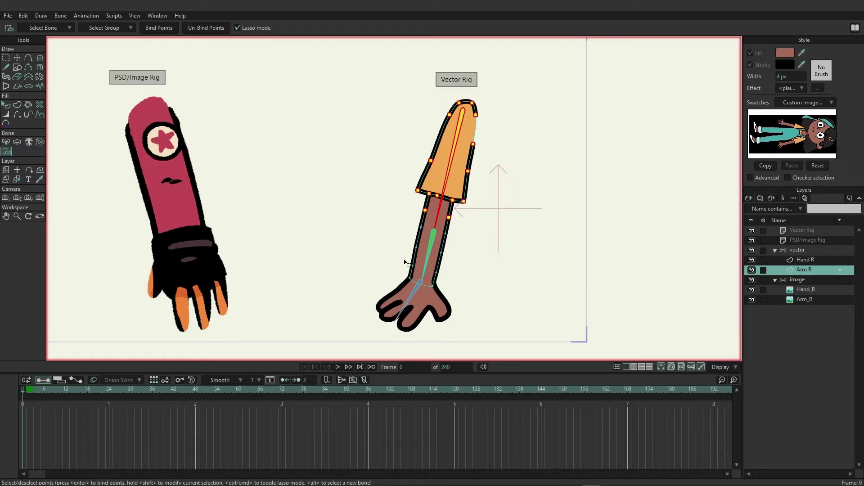
# Bind the forearm's points to the lower arm bone.
pyautogui.keyDown('alt'); pyautogui.click(437, 234); pyautogui.keyUp('alt')
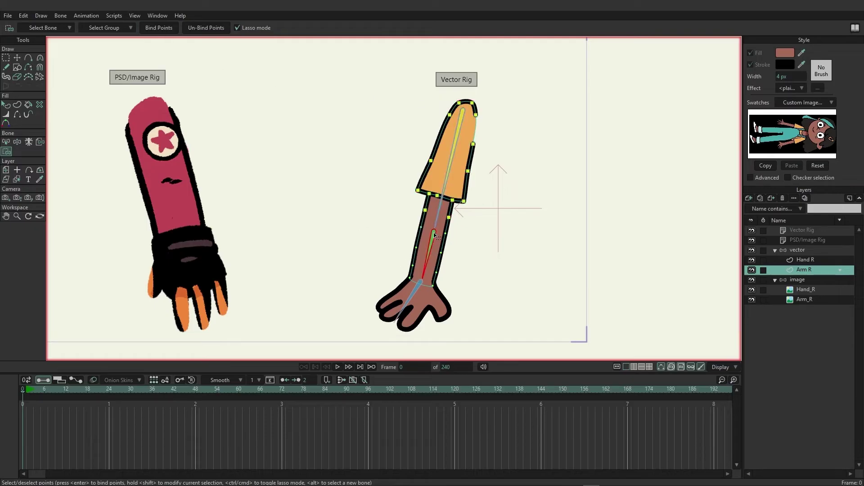
pyautogui.moveTo(444, 232)
pyautogui.mouseDown()
pyautogui.moveTo(417, 222)
pyautogui.moveTo(408, 231)
pyautogui.moveTo(399, 279)
pyautogui.moveTo(444, 289)
pyautogui.moveTo(459, 271)
pyautogui.moveTo(452, 234)
pyautogui.mouseUp()
pyautogui.click(159, 27)
# Select the Hand_R layer under the image group.
pyautogui.click(813, 289)
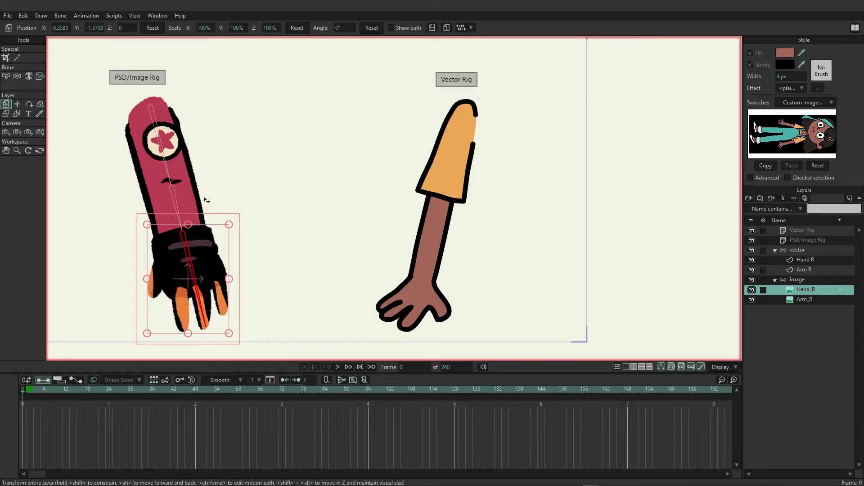
# Bend the vector forearm up and back down to lower-left, checking the bound points follow.
pyautogui.click(801, 251)
pyautogui.click(40, 59)
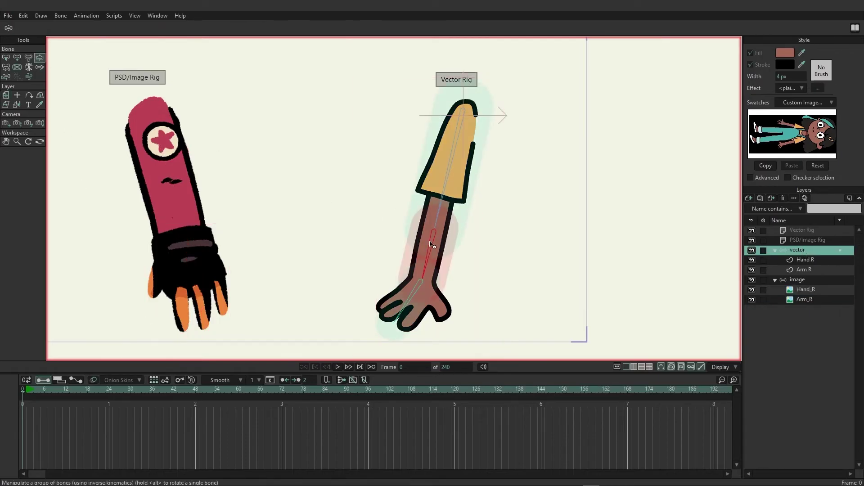
pyautogui.moveTo(432, 245); pyautogui.dragTo(546, 238)
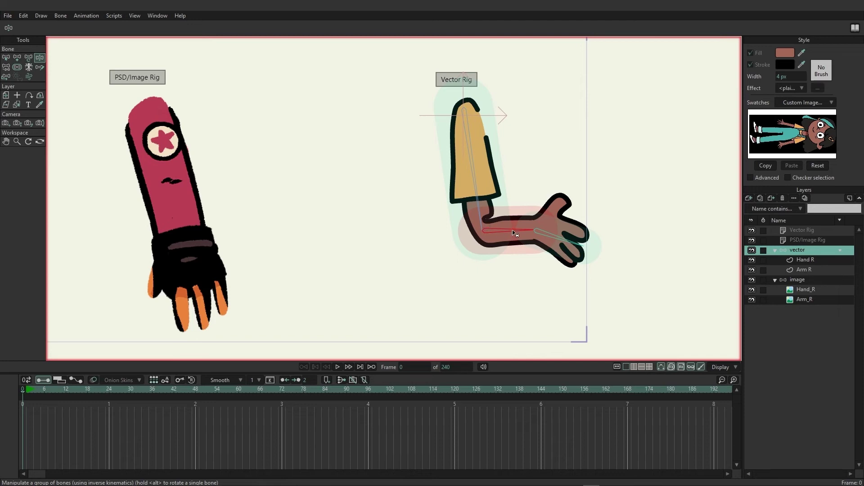
pyautogui.moveTo(514, 233); pyautogui.dragTo(516, 226)
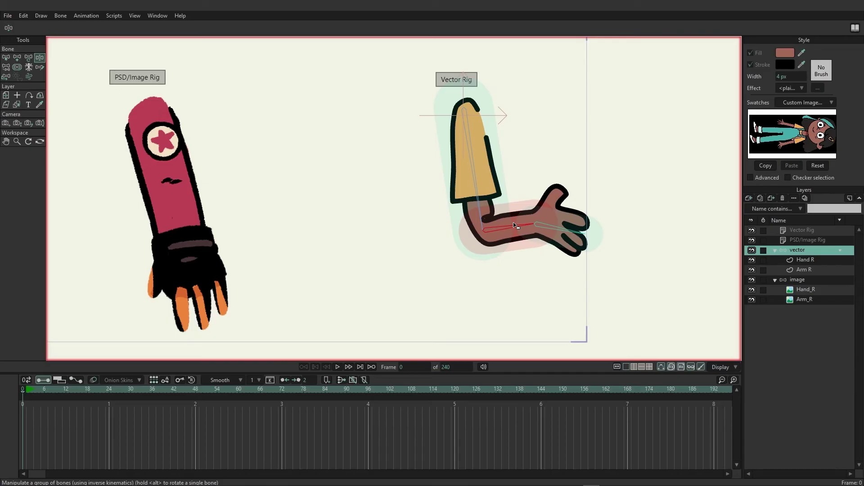
pyautogui.moveTo(515, 226); pyautogui.dragTo(445, 266)
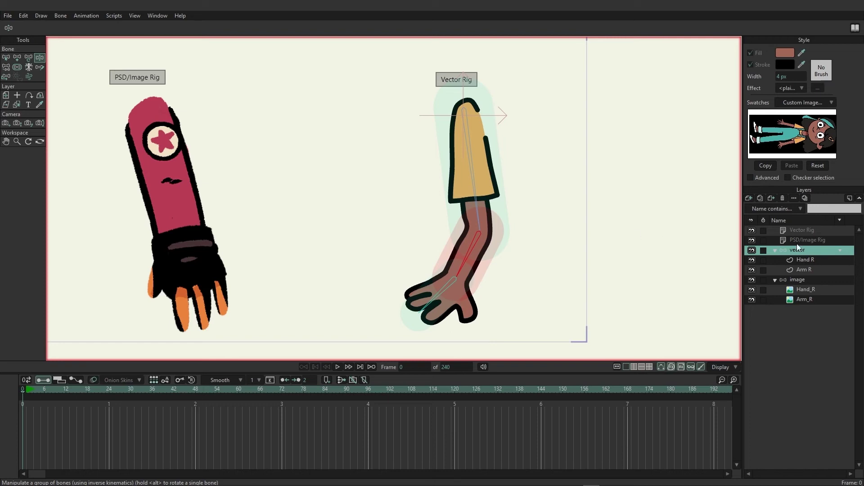
# Bind the vector Hand R layer to the hand bone using Bind Layer.
pyautogui.click(804, 260)
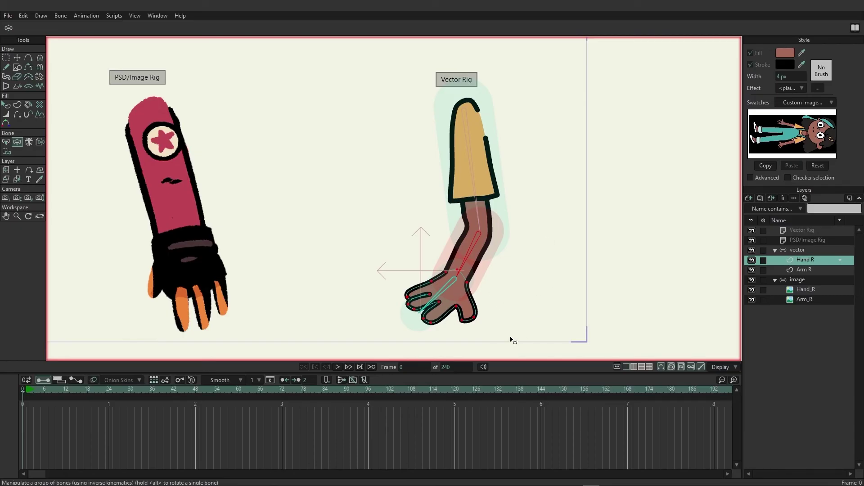
pyautogui.click(40, 142)
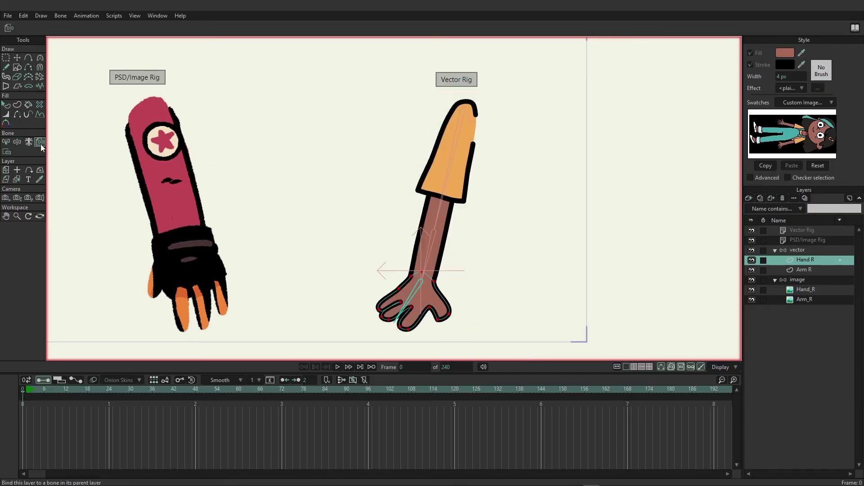
pyautogui.click(416, 291)
pyautogui.keyDown('ctrl'); pyautogui.keyDown('alt'); pyautogui.click(476, 148); pyautogui.keyUp('alt'); pyautogui.keyUp('ctrl')
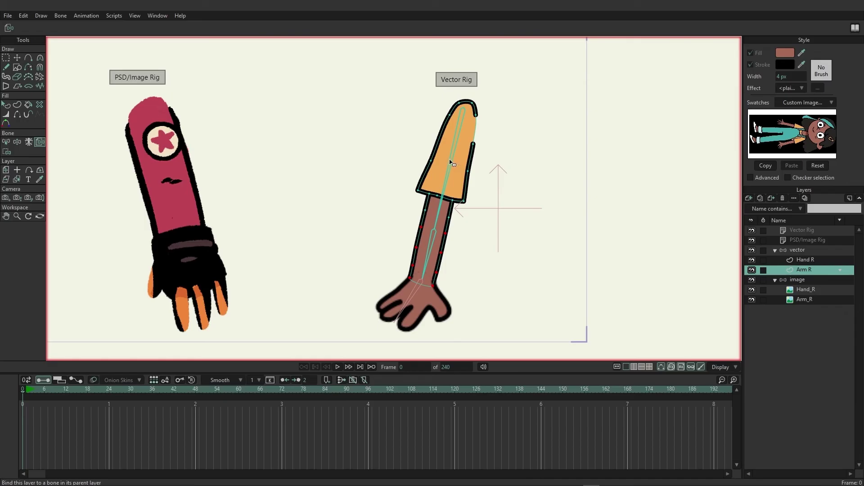
# Bind the image Hand_R layer to the hand bone, then bend and re-straighten the PSD arm.
pyautogui.click(801, 290)
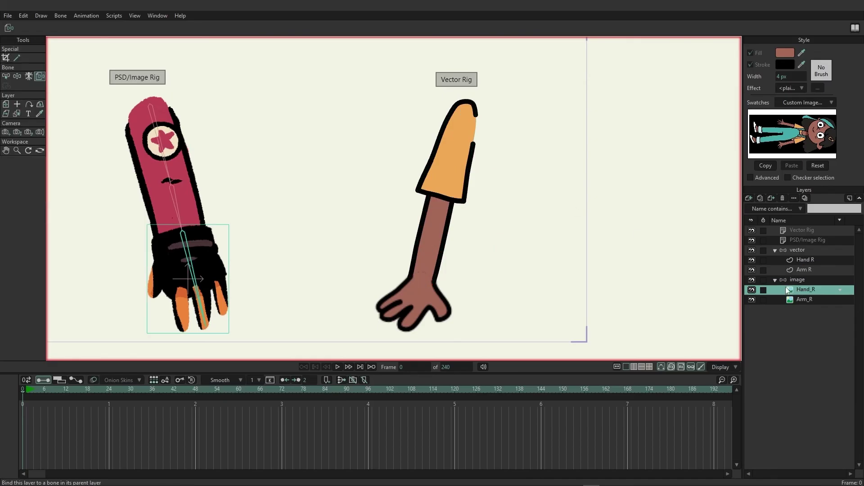
pyautogui.click(187, 247)
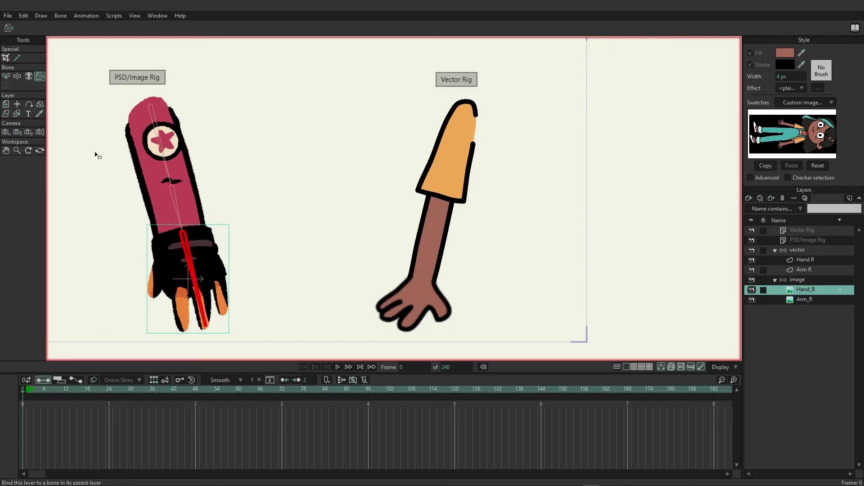
pyautogui.click(798, 280)
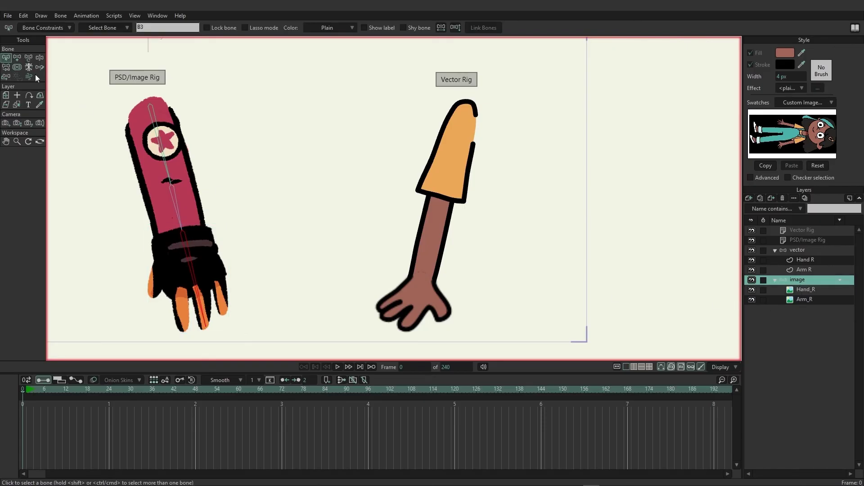
pyautogui.click(39, 58)
pyautogui.moveTo(198, 288); pyautogui.dragTo(239, 227)
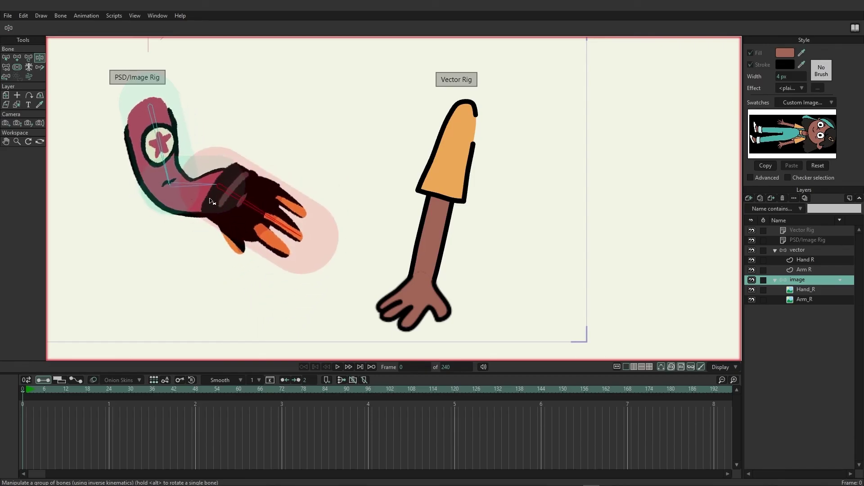
pyautogui.moveTo(194, 189); pyautogui.dragTo(236, 268)
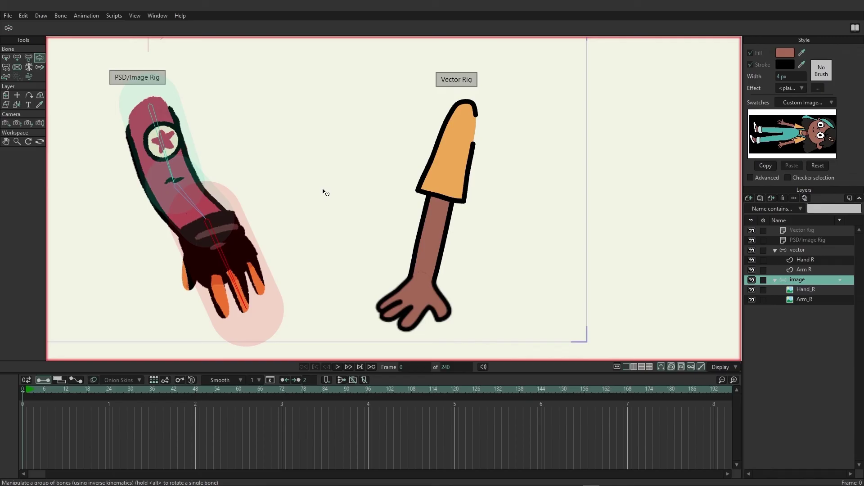
# Select the PSD arm's upper bone B1, then the image Arm_R layer.
pyautogui.press('b')
pyautogui.moveTo(262, 199); pyautogui.dragTo(234, 139)
pyautogui.moveTo(283, 195); pyautogui.dragTo(135, 140)
pyautogui.click(806, 302)
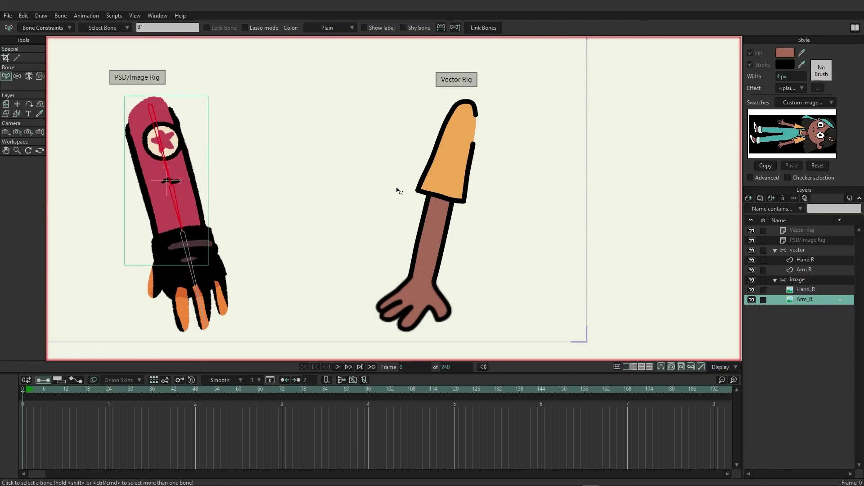
# Create a smooth joint for the bone pair, then bend the forearm at frame 6 so the hand points right.
pyautogui.click(61, 15)
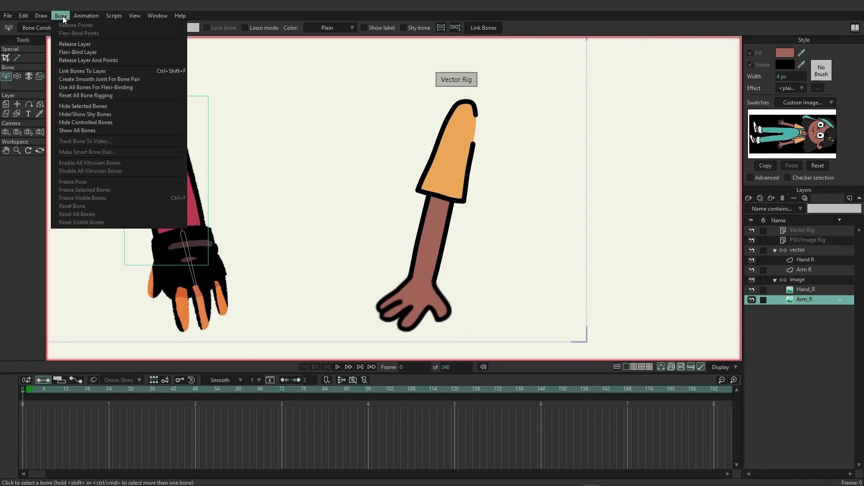
pyautogui.click(88, 80)
pyautogui.click(45, 388)
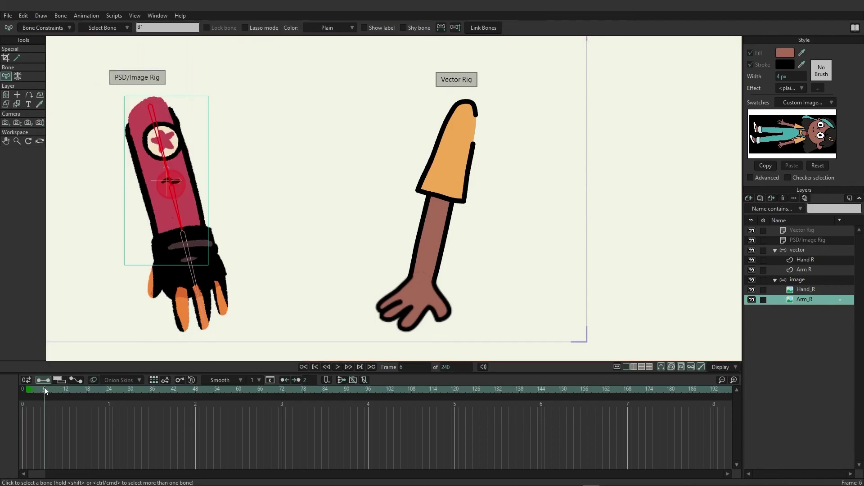
pyautogui.click(797, 279)
pyautogui.click(29, 58)
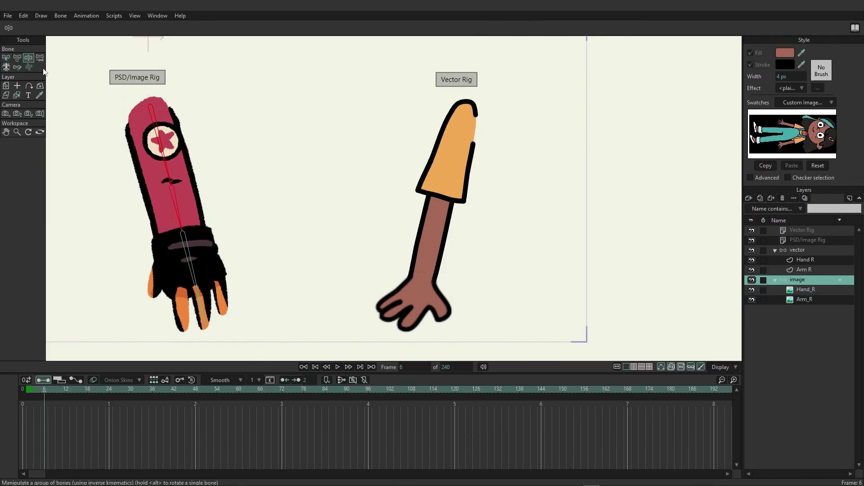
pyautogui.moveTo(171, 202); pyautogui.dragTo(255, 173)
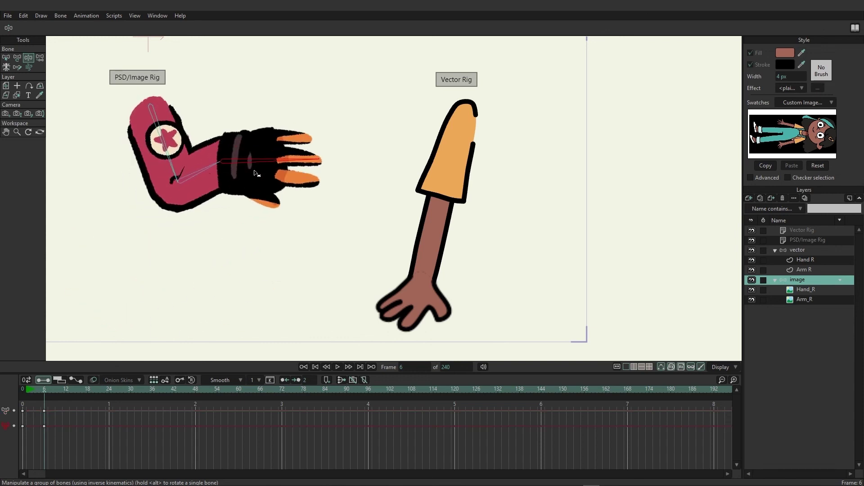